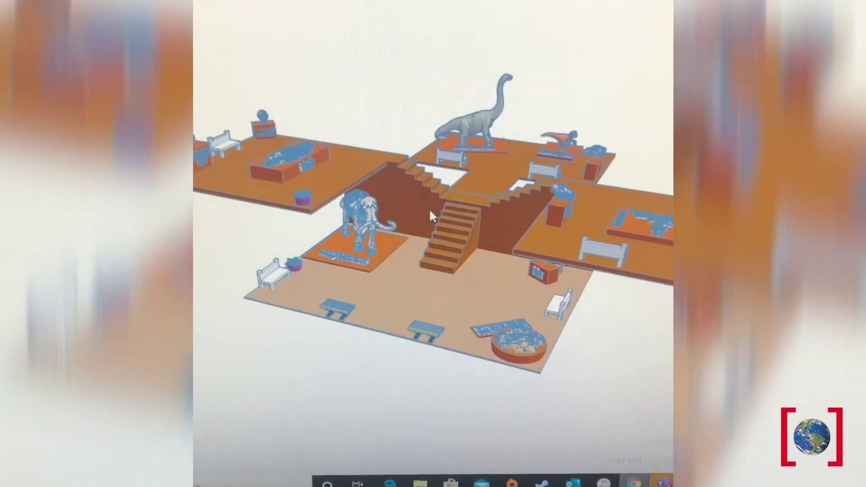
# Step: Orbit the museum model from low front and left views to above the brontosaurus and stairs
pyautogui.moveTo(429, 208); pyautogui.dragTo(505, 224, button='right')
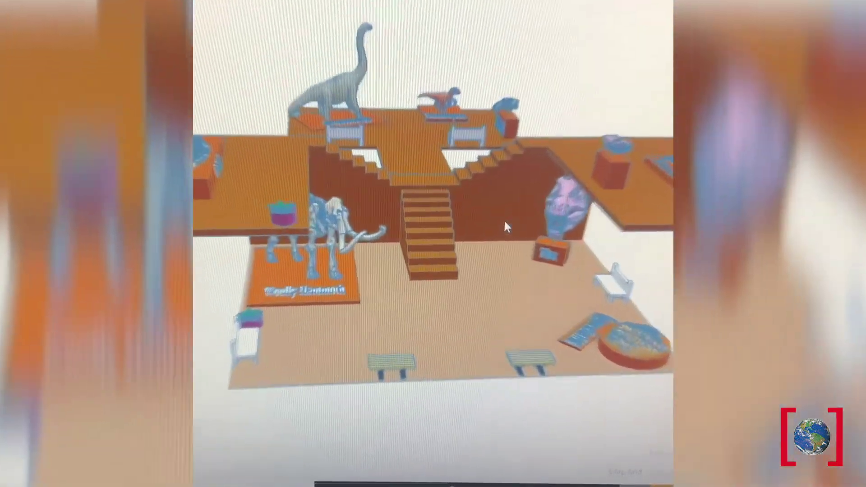
pyautogui.scroll(5, 503, 219)
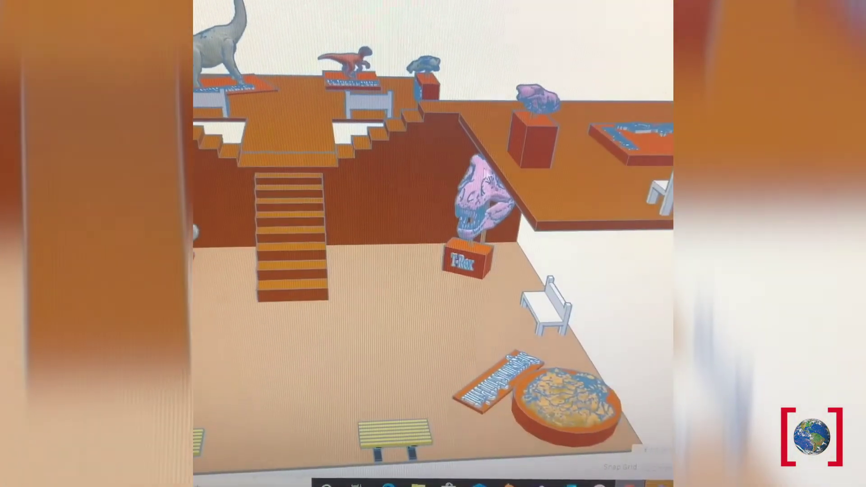
pyautogui.moveTo(324, 249); pyautogui.dragTo(556, 187, button='right')
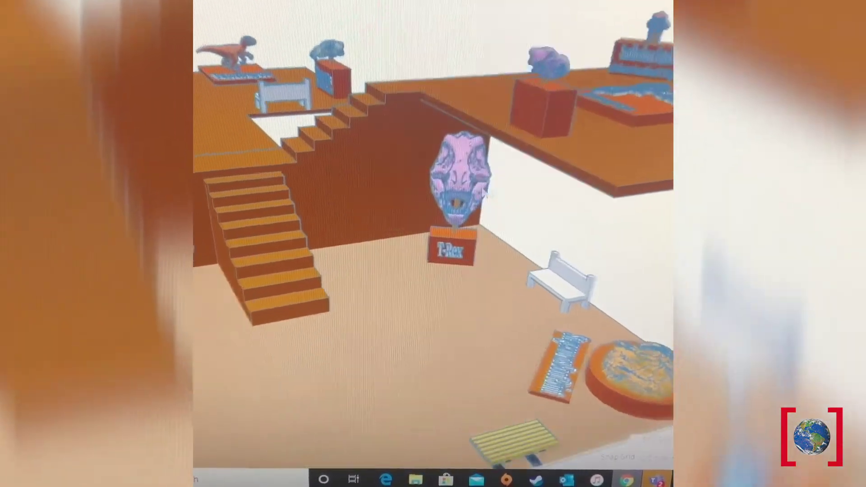
pyautogui.scroll(5, 385, 170)
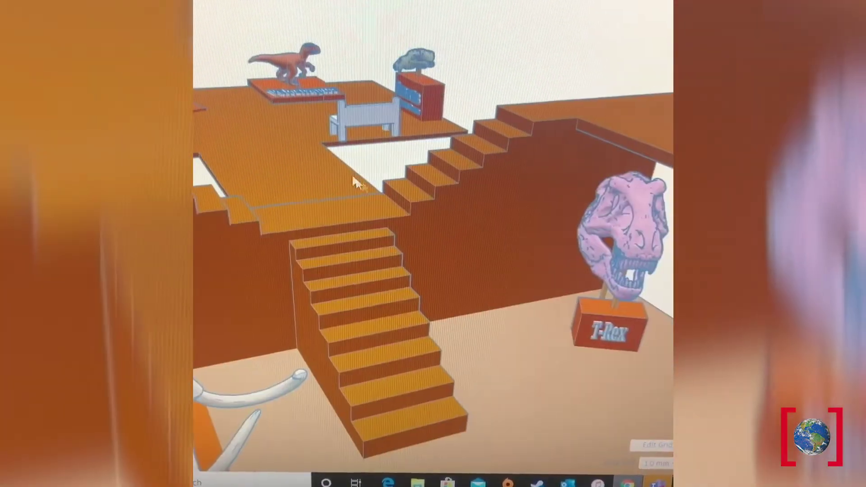
pyautogui.scroll(-3, 351, 180)
pyautogui.moveTo(347, 177); pyautogui.dragTo(510, 293, button='right')
pyautogui.scroll(5, 414, 361)
pyautogui.scroll(-4, 414, 360)
# Step: Move the view up and orbit around the upper floor and its exhibits
pyautogui.moveTo(467, 218); pyautogui.dragTo(478, 315, button='right')
pyautogui.scroll(4, 478, 315)
pyautogui.scroll(-4, 419, 284)
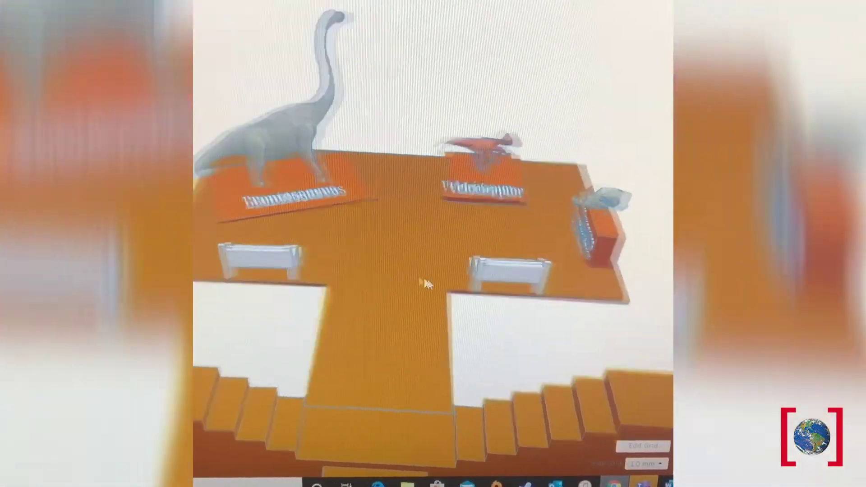
pyautogui.moveTo(426, 283); pyautogui.dragTo(519, 271, button='right')
pyautogui.scroll(3, 557, 267)
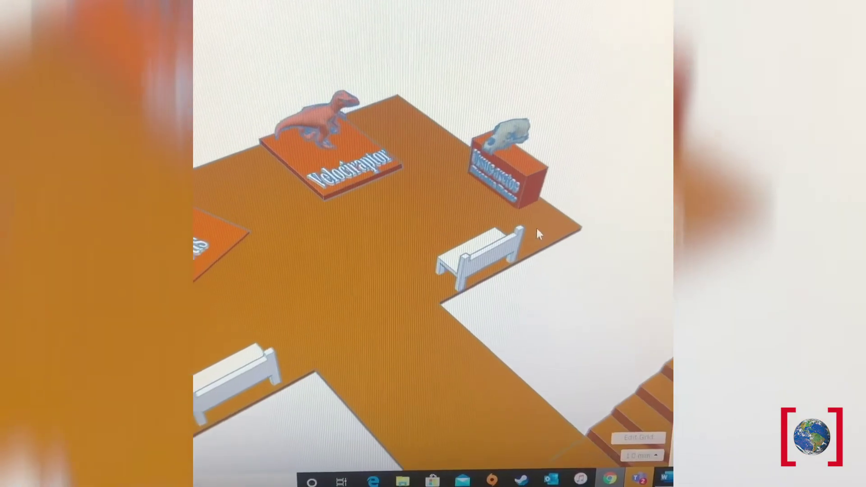
pyautogui.scroll(2, 510, 189)
pyautogui.scroll(-2, 505, 194)
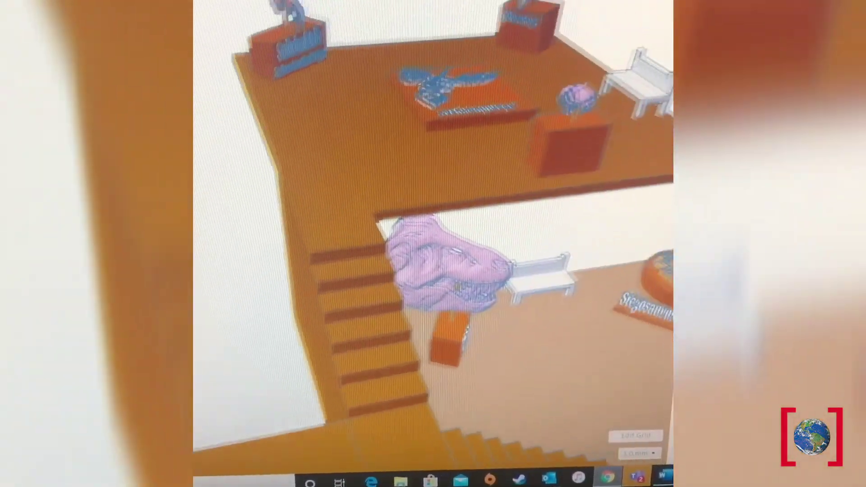
pyautogui.scroll(6, 428, 280)
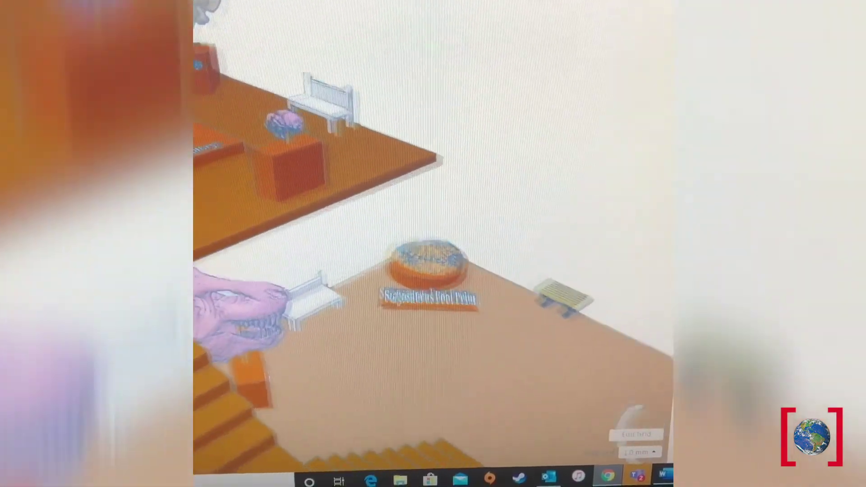
# Step: Swing over the lower-floor mammoth and whale exhibits to face the Whale pedestal
pyautogui.moveTo(433, 243); pyautogui.dragTo(194, 279, button='right')
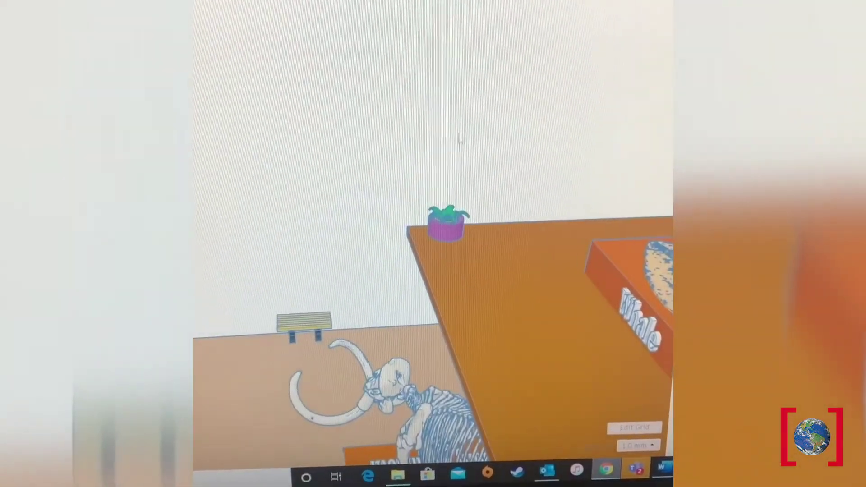
pyautogui.moveTo(444, 190); pyautogui.dragTo(560, 201, button='right')
pyautogui.moveTo(499, 190); pyautogui.dragTo(547, 237, button='right')
pyautogui.scroll(3, 523, 231)
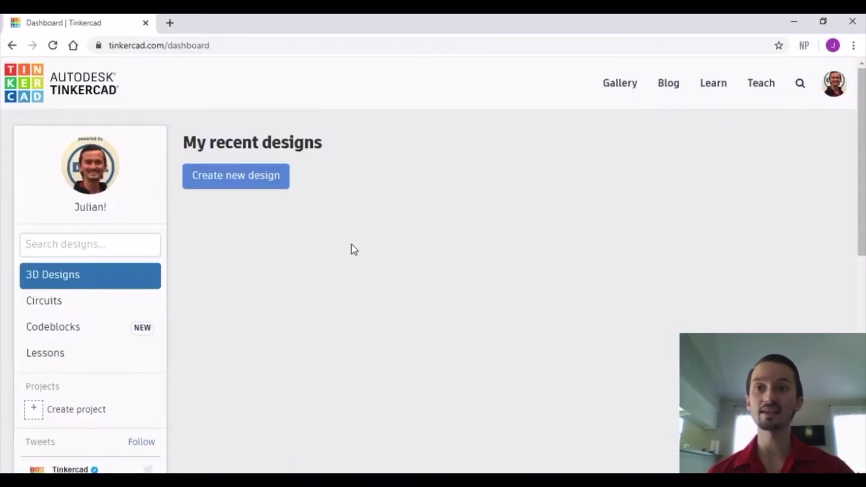
# Step: Create a blank design and rename it from Terrific Snicket to the presenter's first name plus 'Museum'
pyautogui.click(246, 179)
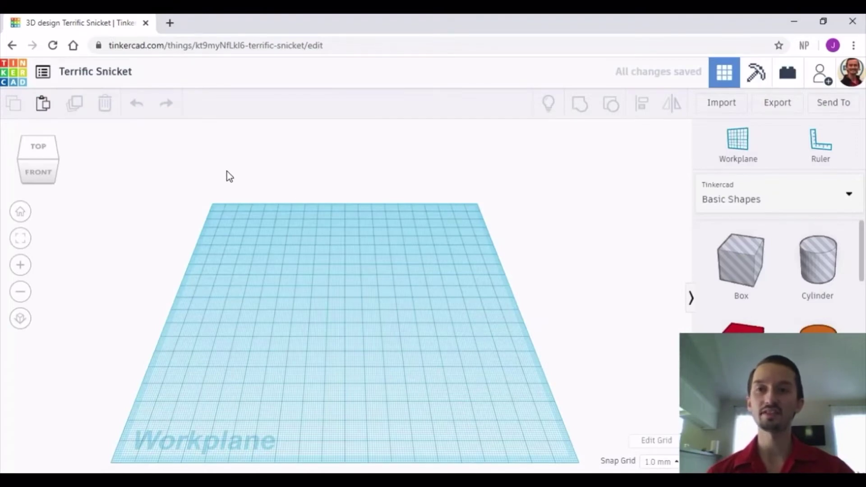
pyautogui.click(102, 76)
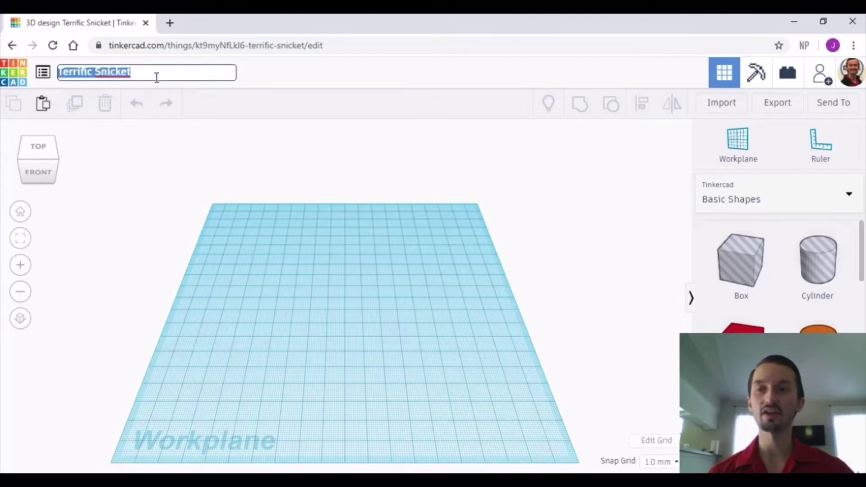
pyautogui.press('BackSpace')
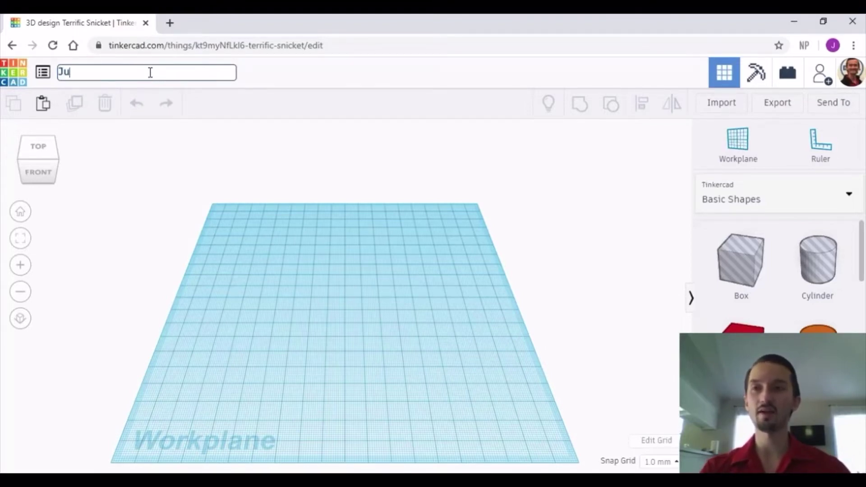
pyautogui.write("Julian's")
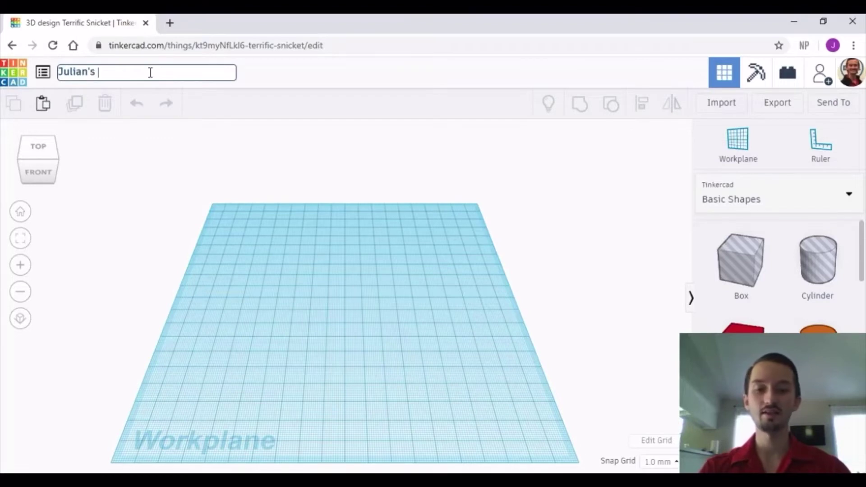
pyautogui.write(' Museum')
pyautogui.click(304, 77)
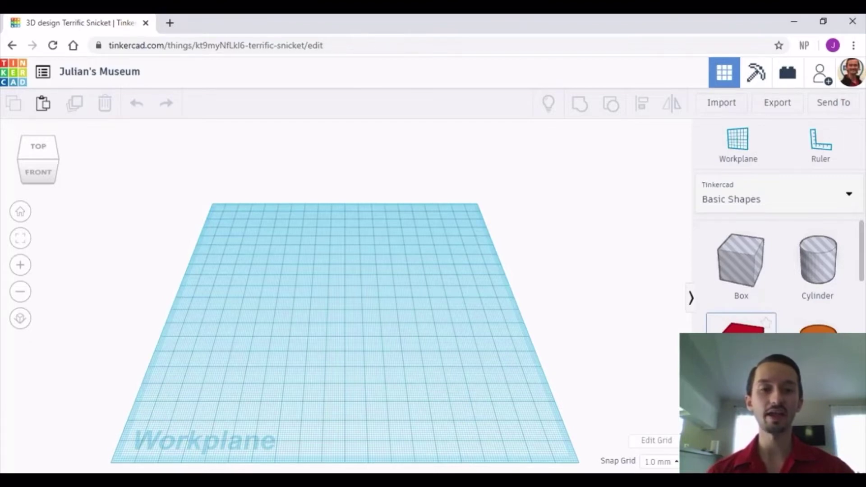
# Step: Place a box, widen its footprint to about 125, move it forward and change its height
pyautogui.moveTo(741, 261); pyautogui.dragTo(318, 289)
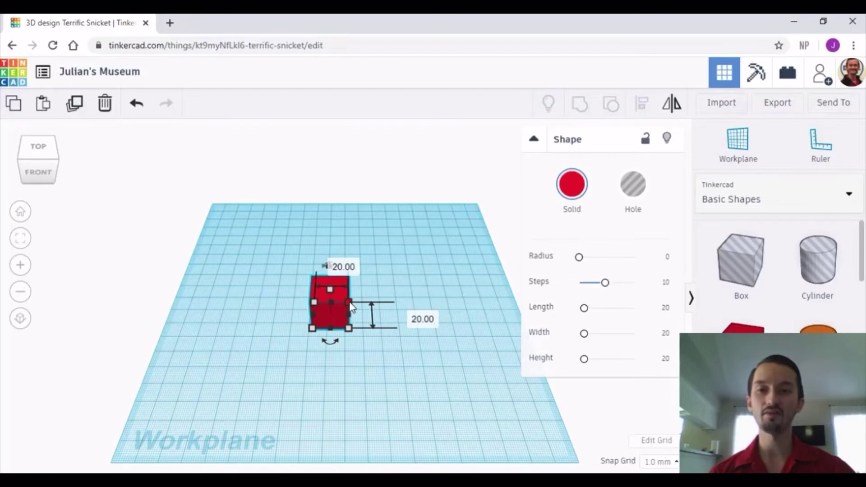
pyautogui.moveTo(350, 303); pyautogui.dragTo(509, 182)
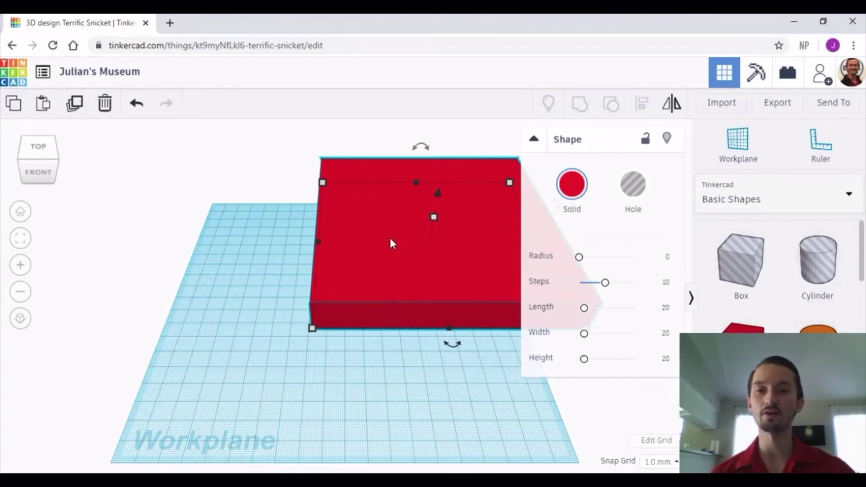
pyautogui.moveTo(389, 237); pyautogui.dragTo(290, 306)
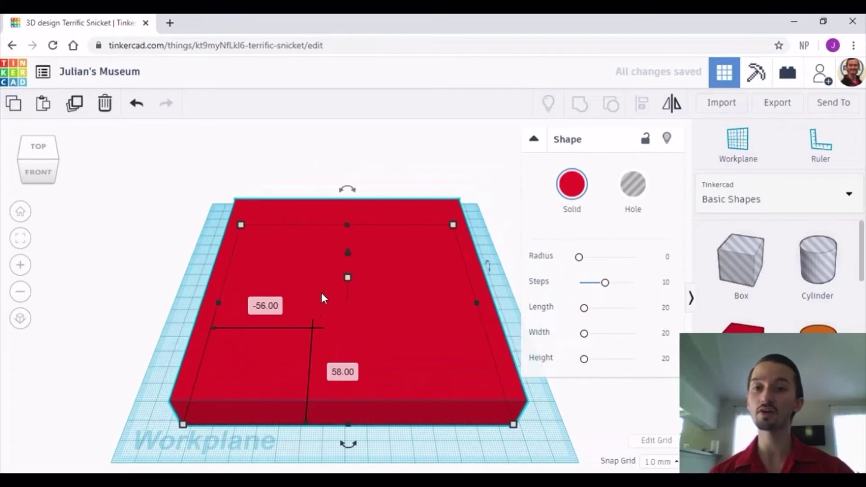
pyautogui.moveTo(346, 280)
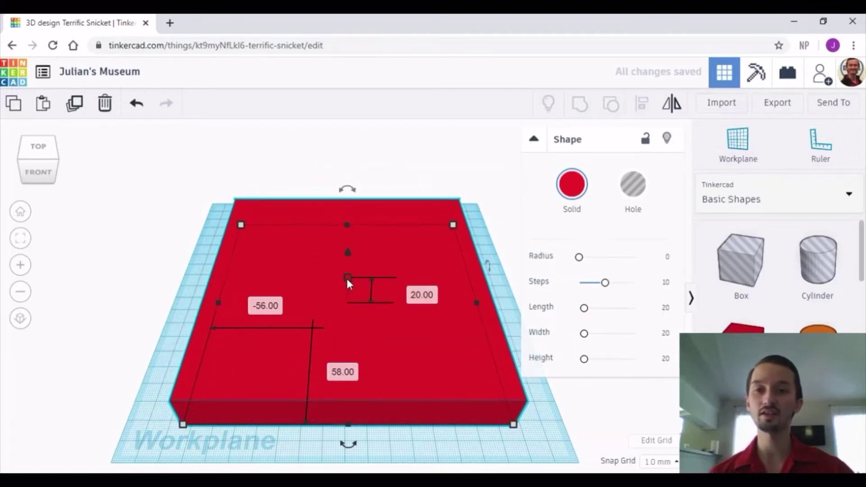
pyautogui.moveTo(347, 279)
pyautogui.mouseDown()
pyautogui.moveTo(345, 285)
pyautogui.moveTo(377, 122)
pyautogui.moveTo(343, 295)
pyautogui.mouseUp()
# Step: Adjust the slab's tilt and turn around its axes and lift it off the workplane
pyautogui.moveTo(347, 207)
pyautogui.moveTo(347, 206); pyautogui.dragTo(342, 356)
pyautogui.moveTo(348, 444); pyautogui.dragTo(519, 324)
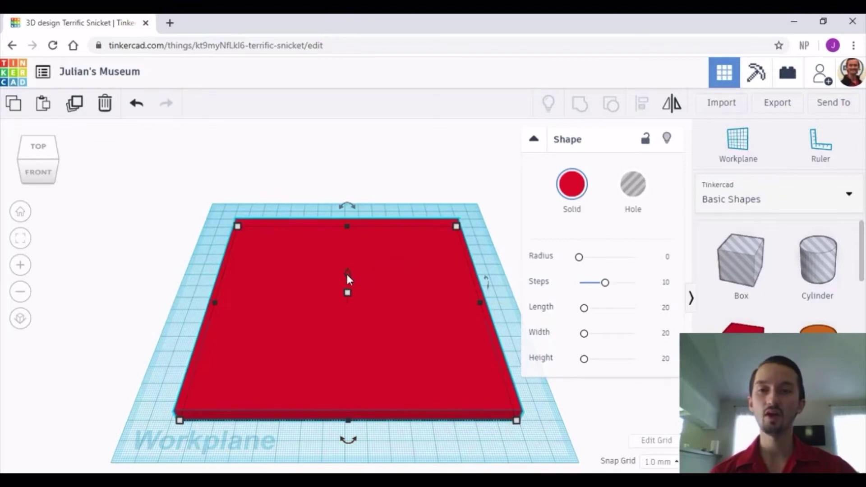
pyautogui.moveTo(347, 274)
pyautogui.mouseDown()
pyautogui.moveTo(373, 109)
pyautogui.moveTo(342, 376)
pyautogui.moveTo(343, 273)
pyautogui.mouseUp()
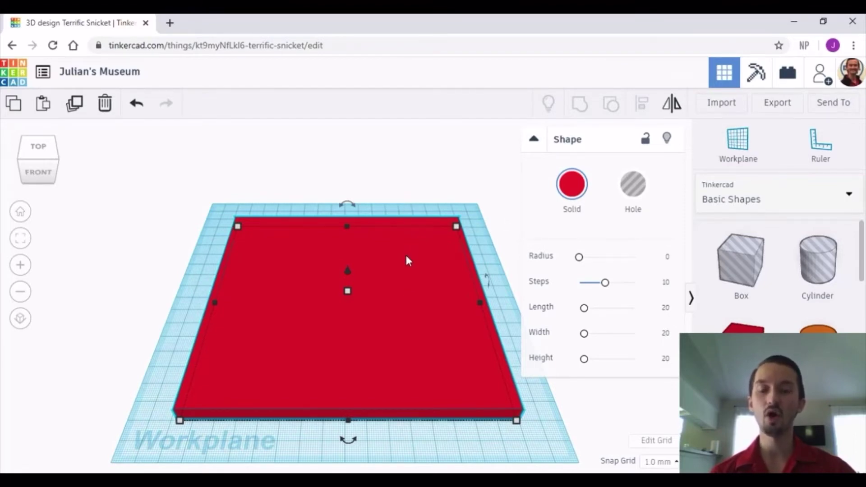
# Step: Check the slab from a top-down view, restore the default view, and collapse the Shape panel
pyautogui.moveTo(410, 257); pyautogui.dragTo(518, 211, button='right')
pyautogui.moveTo(652, 231); pyautogui.dragTo(653, 410, button='right')
pyautogui.moveTo(453, 256); pyautogui.dragTo(342, 252, button='right')
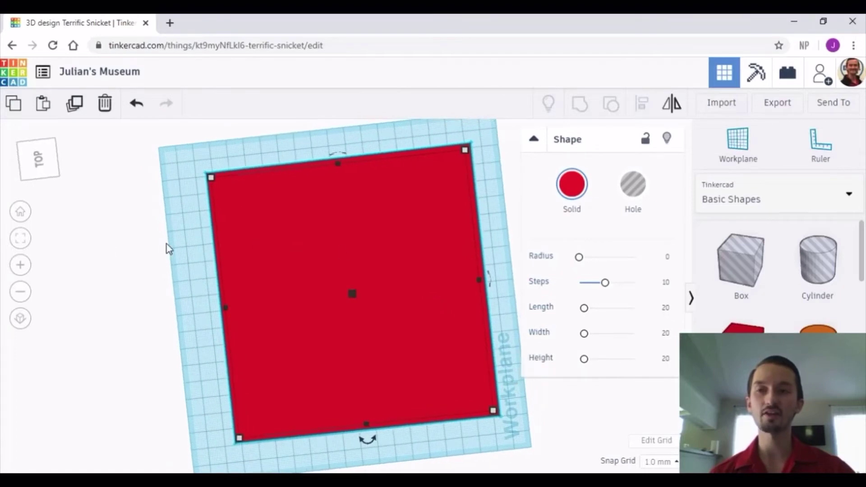
pyautogui.click(21, 212)
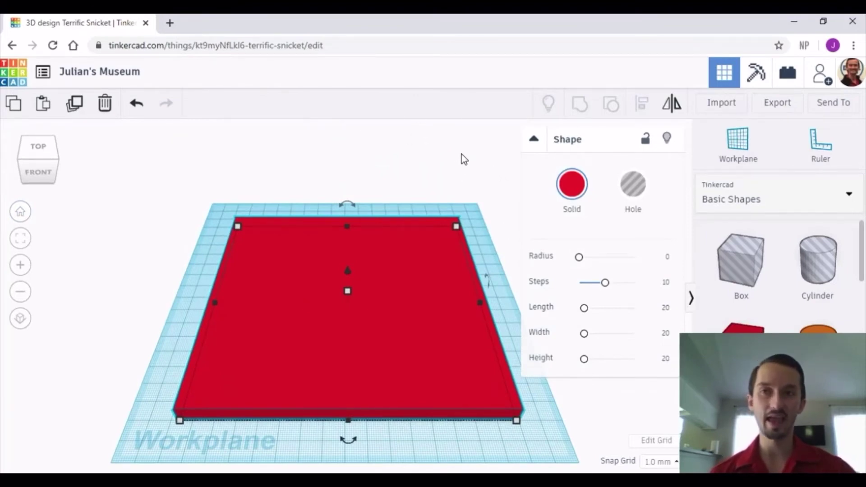
pyautogui.click(535, 141)
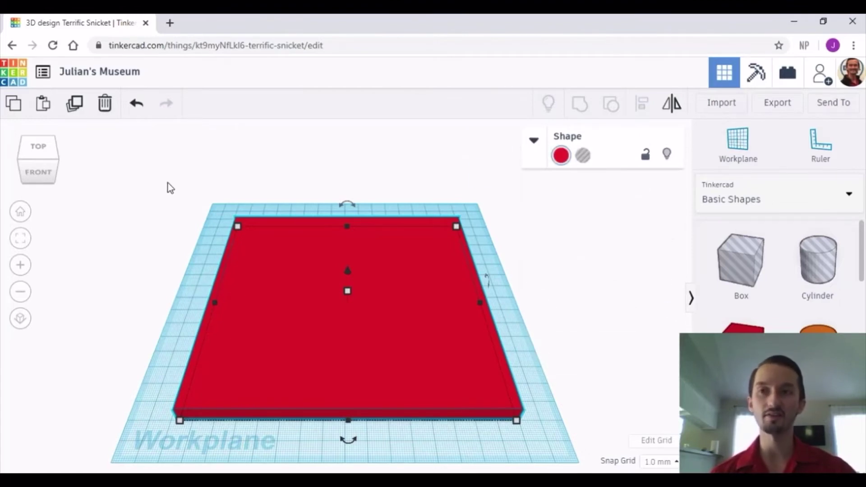
# Step: Search the gallery for PerotMuseum from the dashboard and browse the five results
pyautogui.click(16, 80)
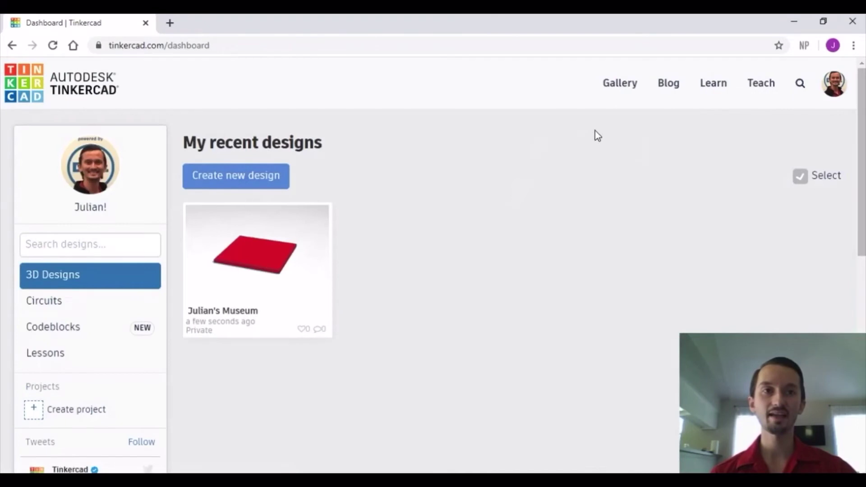
pyautogui.click(800, 88)
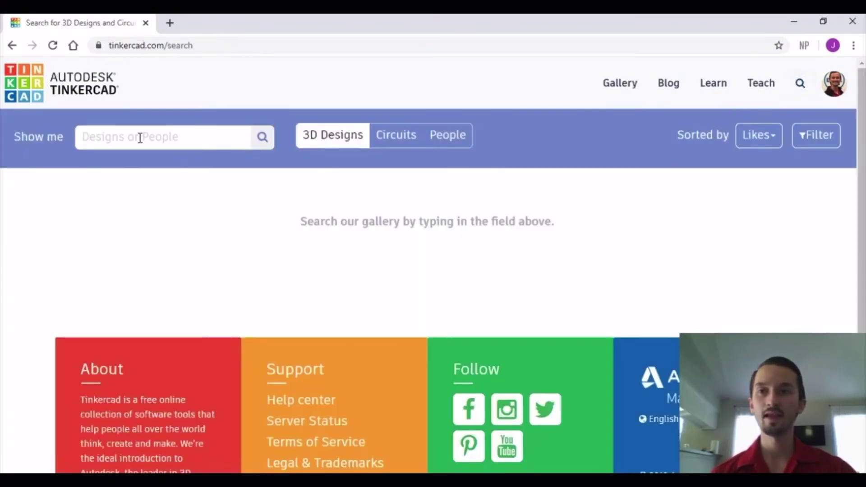
pyautogui.click(101, 135)
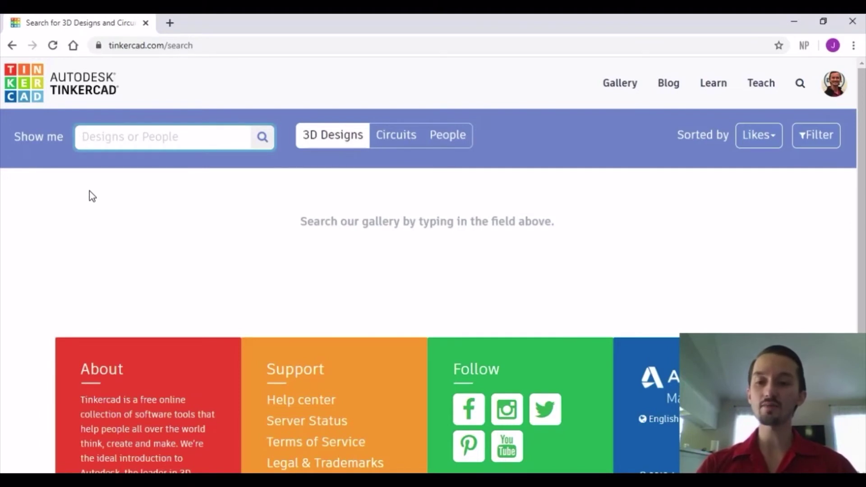
pyautogui.write('P')
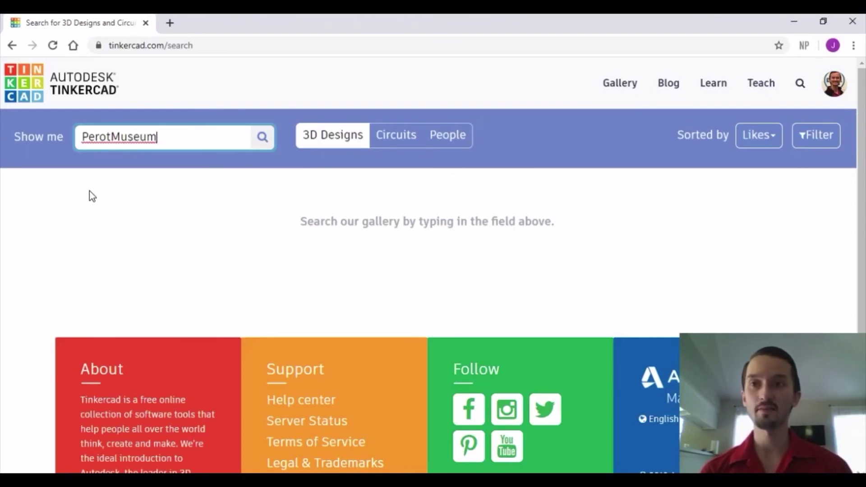
pyautogui.write('erotMuseum')
pyautogui.press('Return')
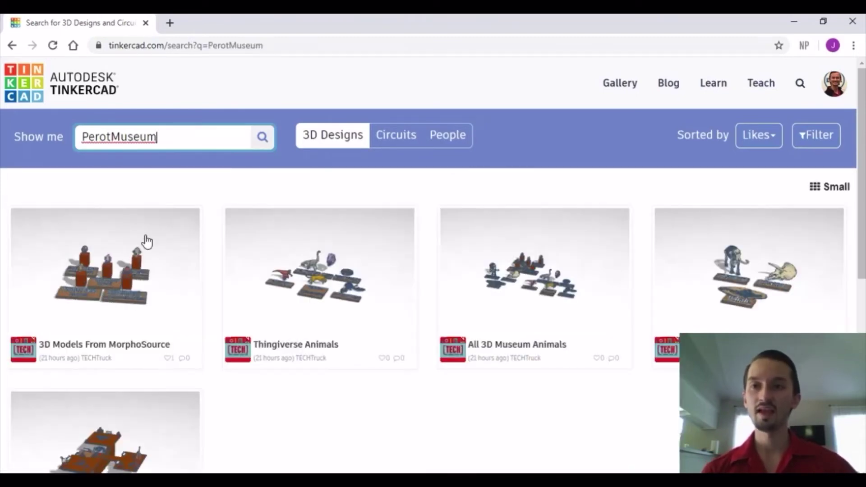
pyautogui.scroll(-2, 420, 408)
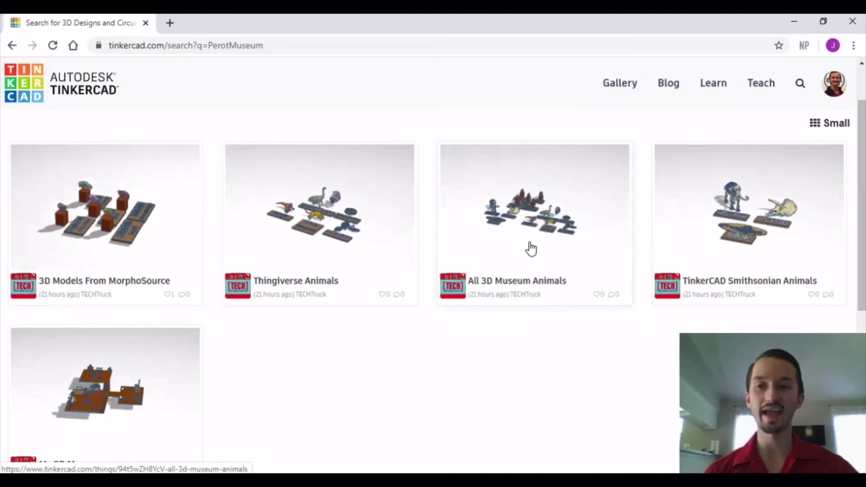
pyautogui.scroll(-1, 530, 249)
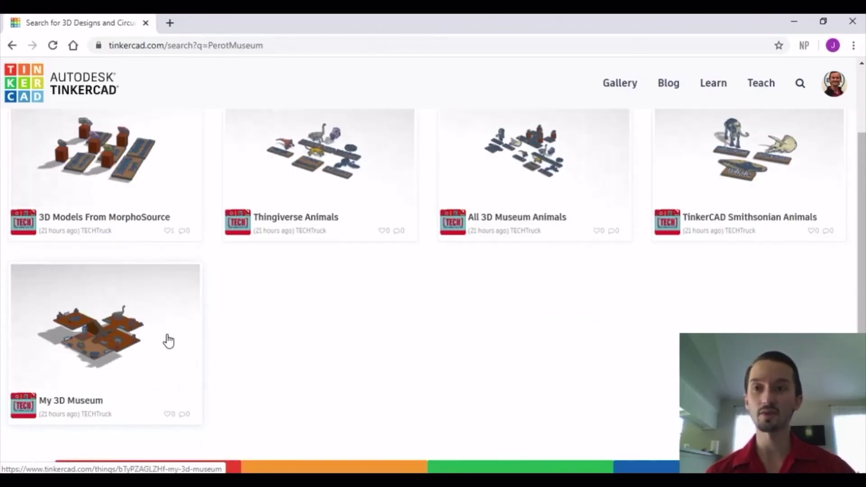
pyautogui.scroll(1, 514, 361)
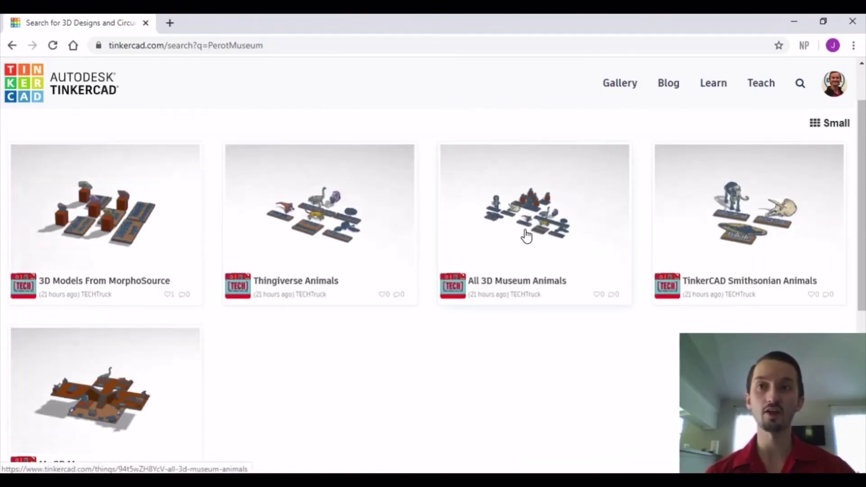
# Step: Make a Copy and Tinker of All 3D Museum Animals and recentre the view on its models
pyautogui.click(498, 290)
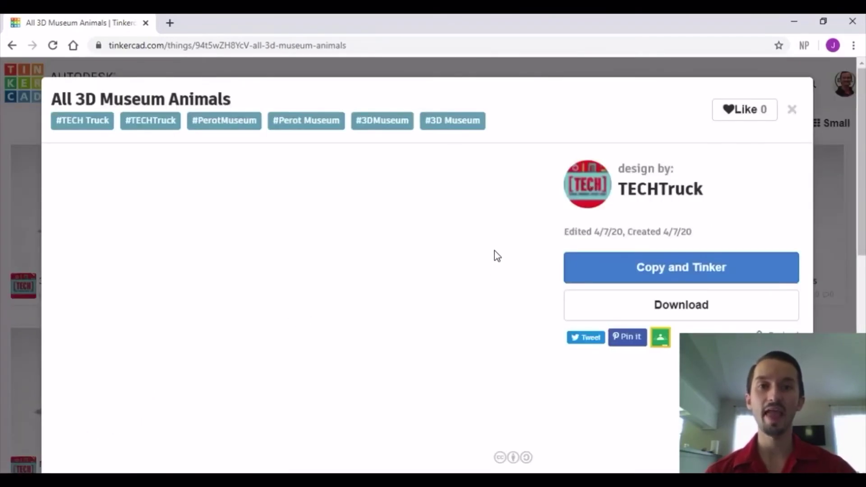
pyautogui.click(649, 271)
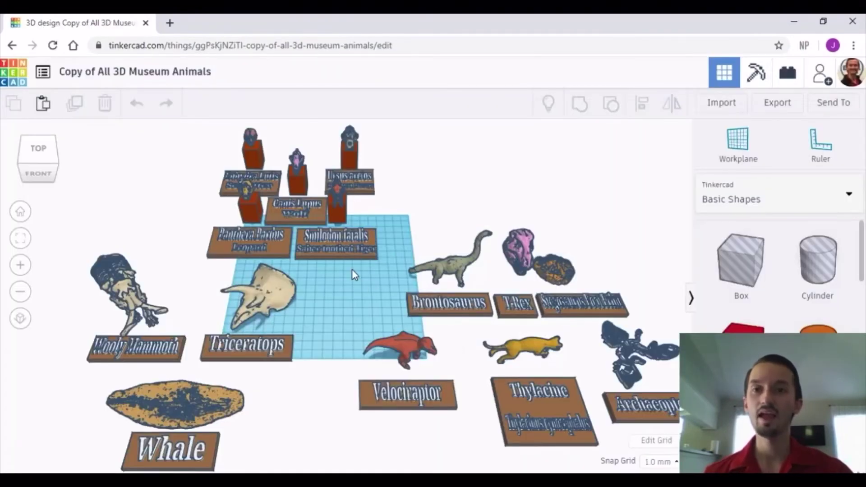
pyautogui.moveTo(347, 276); pyautogui.dragTo(404, 190, button='right')
pyautogui.moveTo(407, 172); pyautogui.dragTo(431, 219, button='middle')
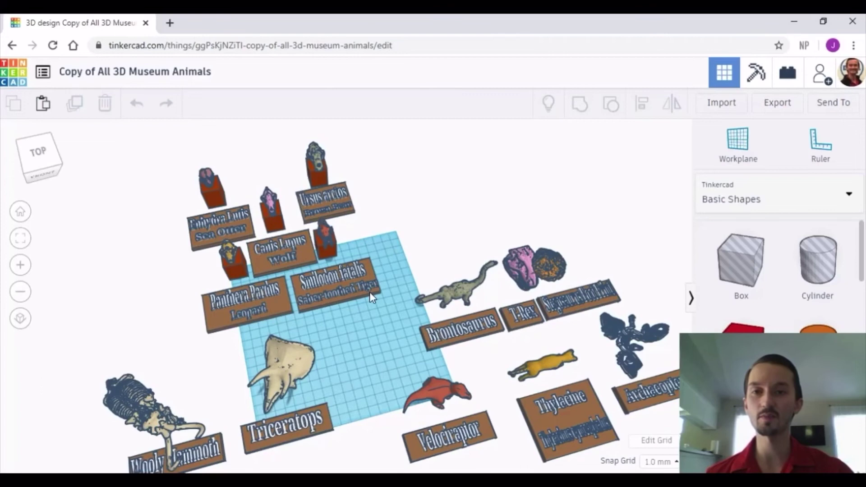
# Step: Box-select the pedestal animal group, move it further left, and deselect it
pyautogui.moveTo(396, 304); pyautogui.dragTo(121, 135)
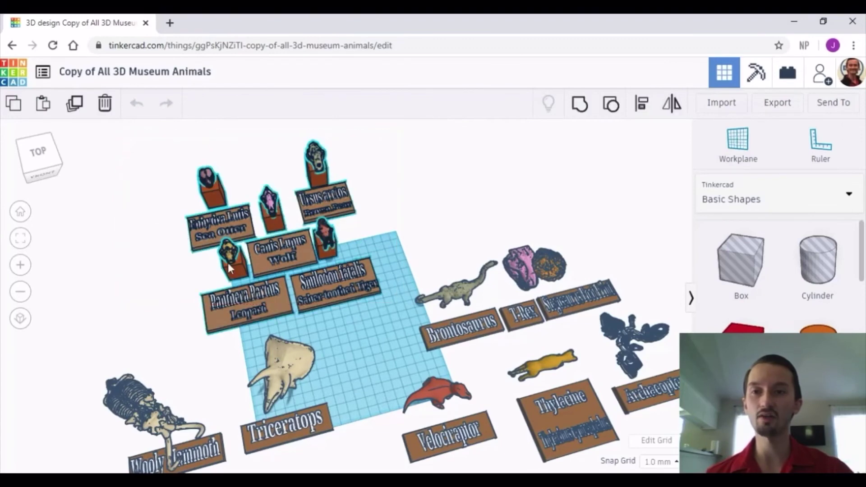
pyautogui.moveTo(290, 253); pyautogui.dragTo(59, 303)
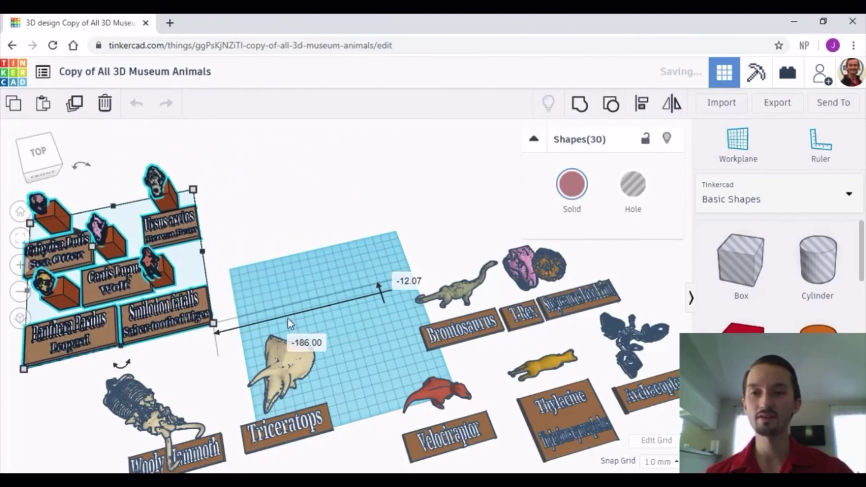
pyautogui.moveTo(323, 317); pyautogui.dragTo(309, 299, button='right')
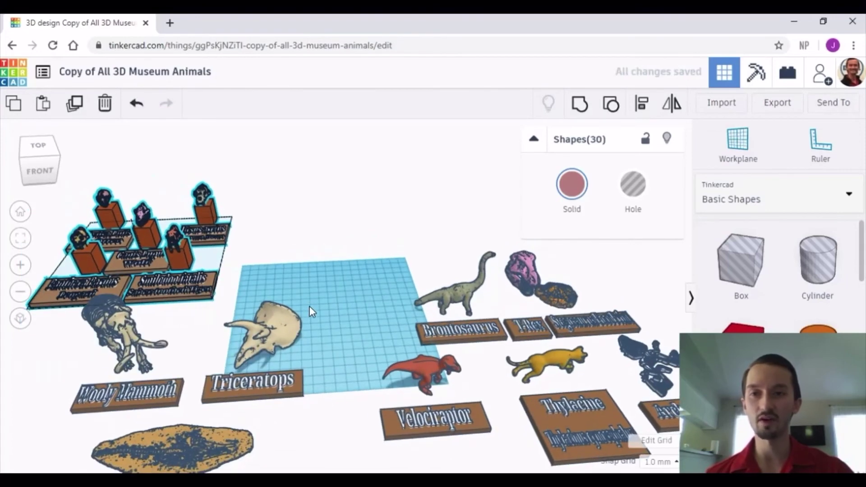
pyautogui.click(348, 244)
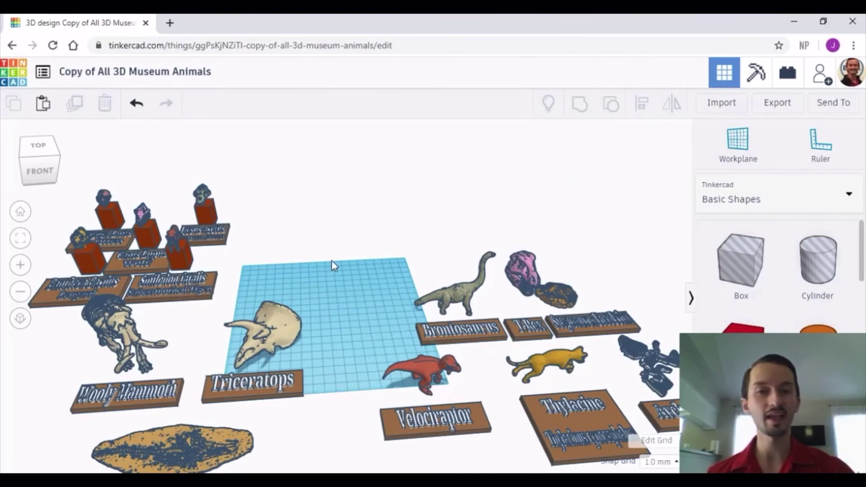
pyautogui.moveTo(350, 231); pyautogui.dragTo(334, 259, button='right')
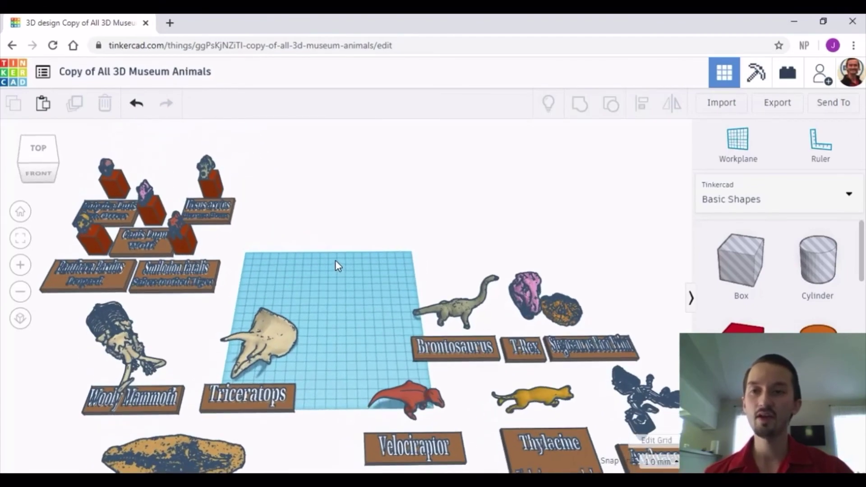
pyautogui.moveTo(339, 312); pyautogui.dragTo(270, 304, button='right')
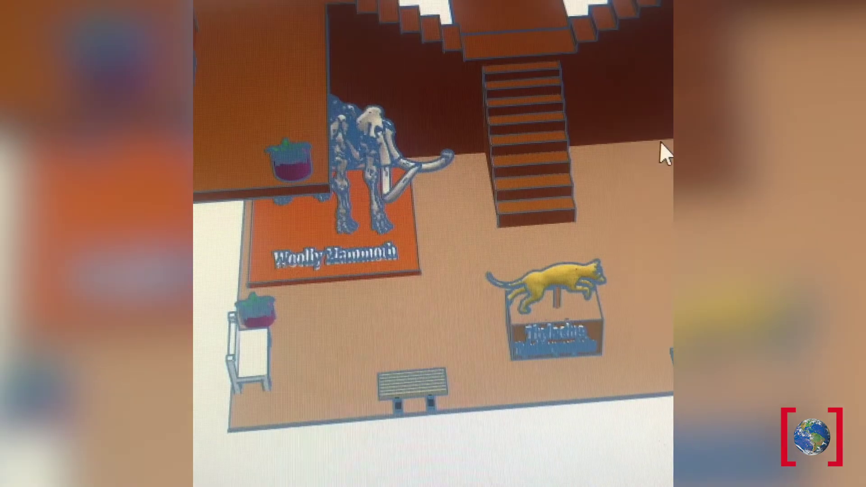
# Step: Orbit and zoom out to view the Thylacine pedestal at eye level beside the mammoth skeleton
pyautogui.moveTo(593, 143); pyautogui.dragTo(342, 121, button='right')
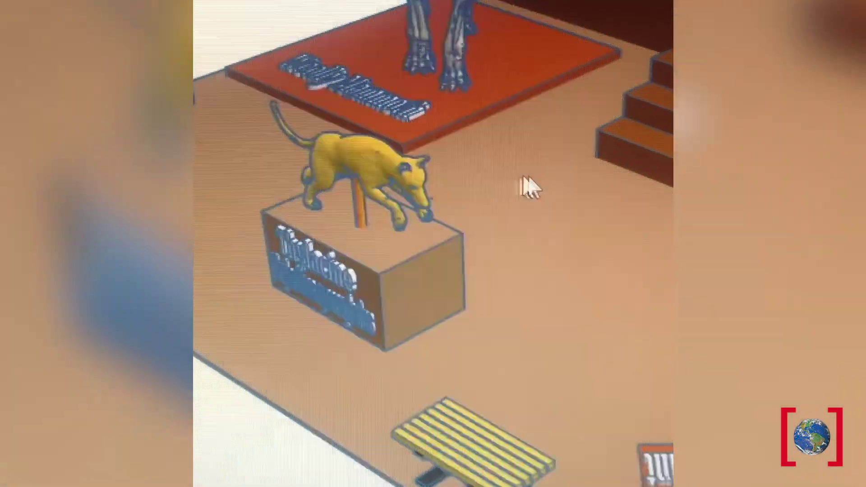
pyautogui.moveTo(528, 175); pyautogui.dragTo(663, 91, button='right')
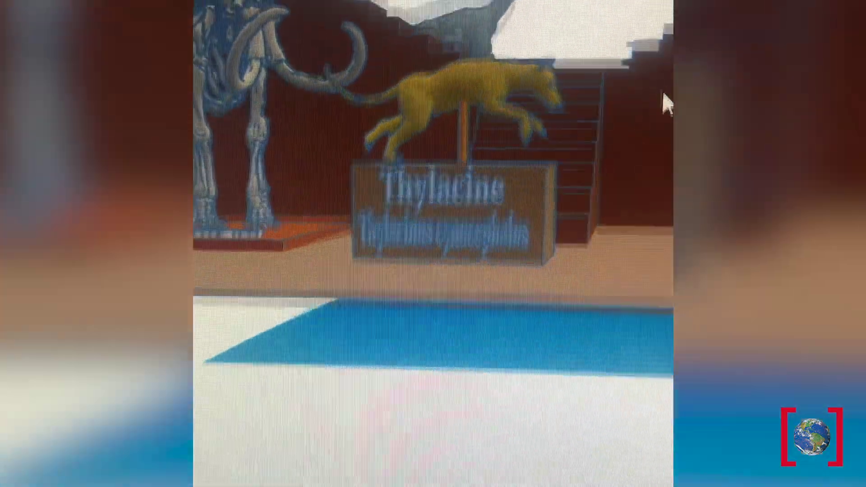